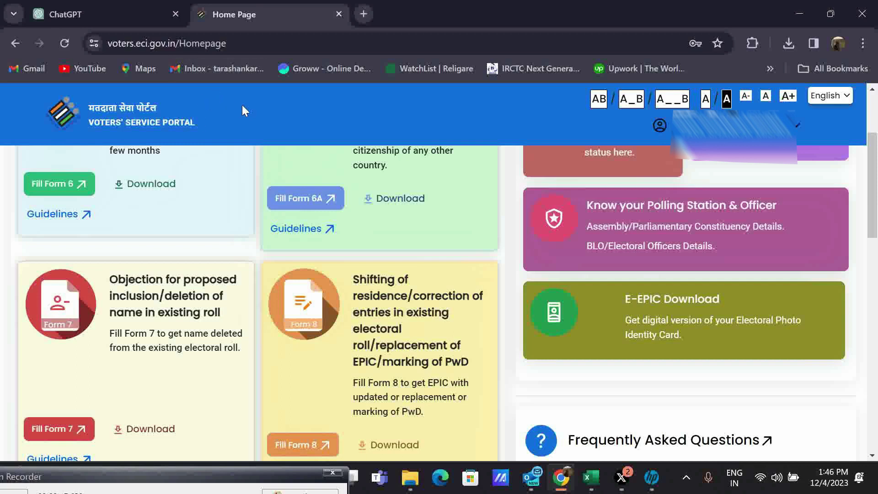
# Look over the available forms and open Form 8 for shifting of residence and correction of entries
pyautogui.scroll(3, 243, 111)
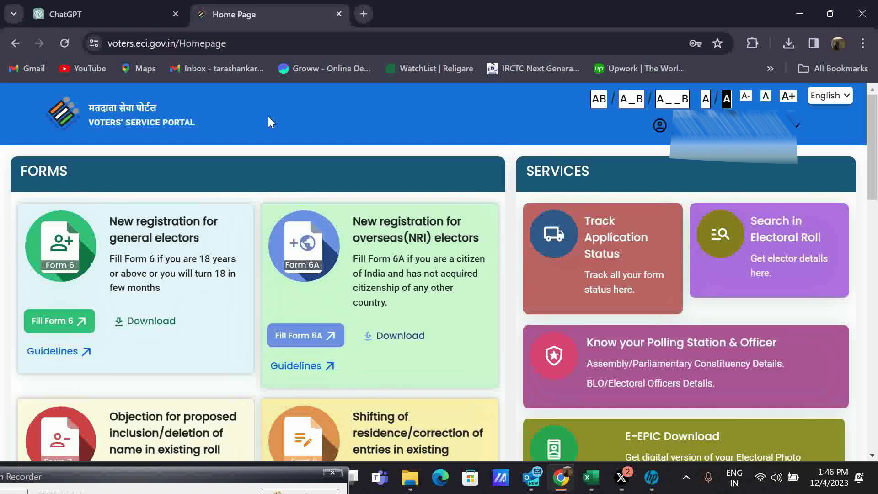
pyautogui.scroll(-4, 354, 308)
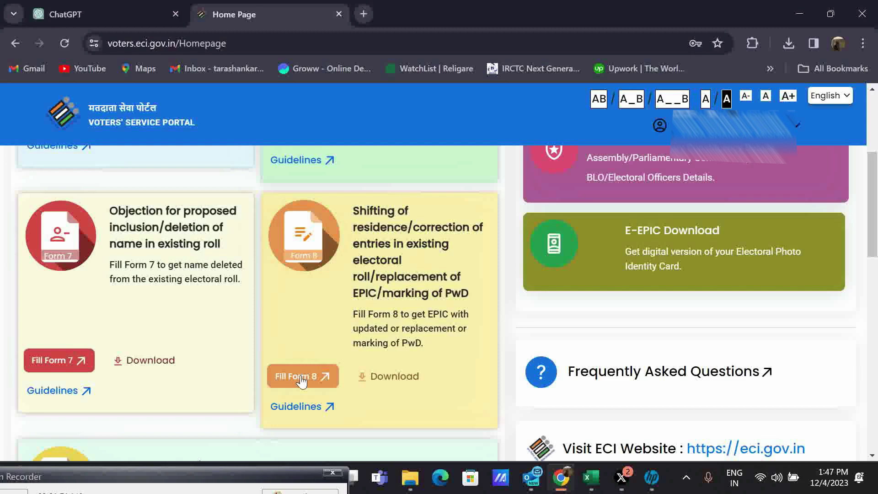
pyautogui.press('F11')
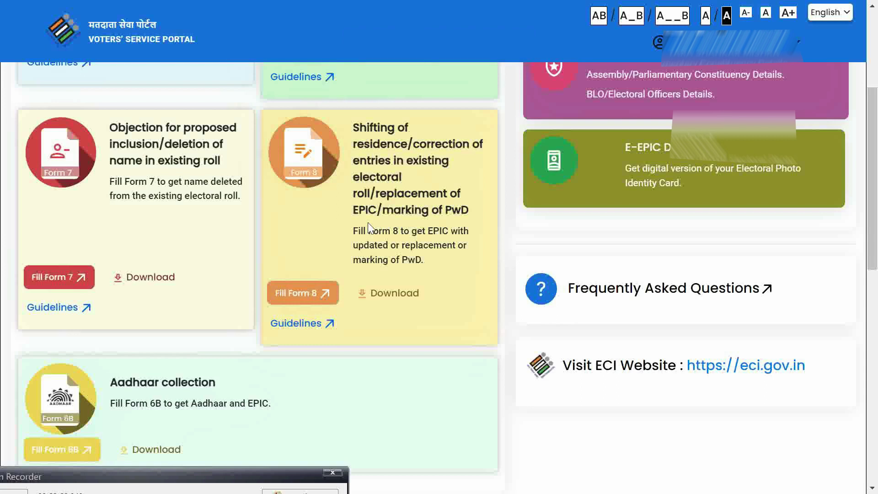
pyautogui.press('F11')
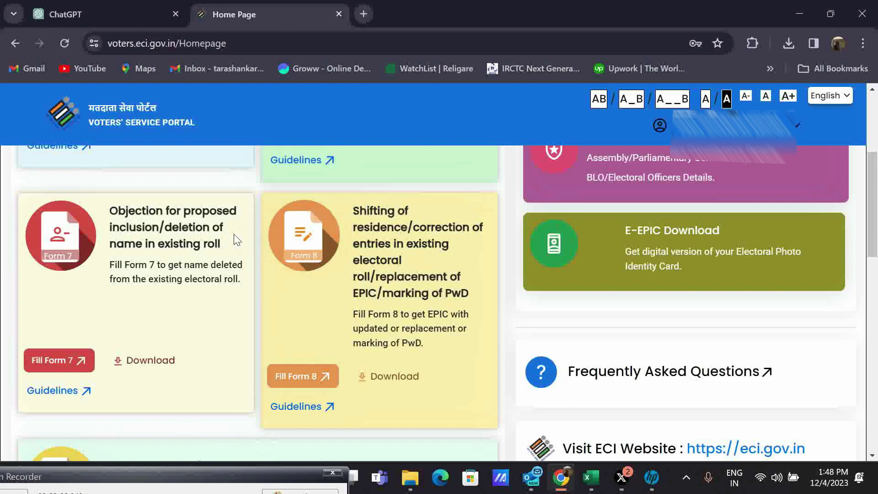
pyautogui.click(298, 379)
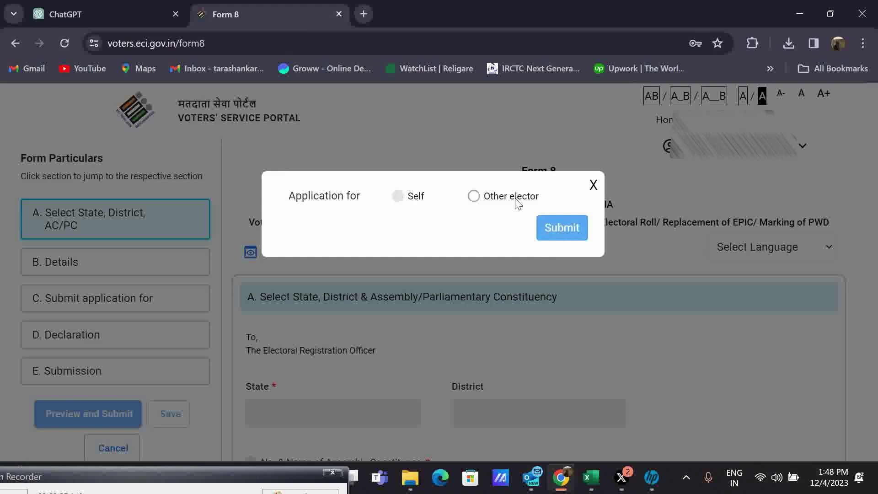
# Apply for another elector by entering the elector's EPIC number, submitting it and confirming the matching voter record
pyautogui.click(474, 198)
pyautogui.hotkey('ctrl', 'v')
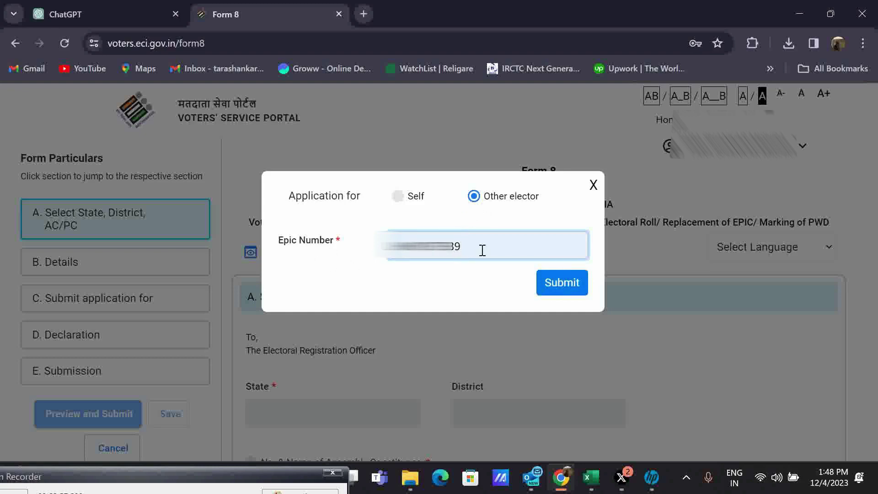
pyautogui.click(566, 291)
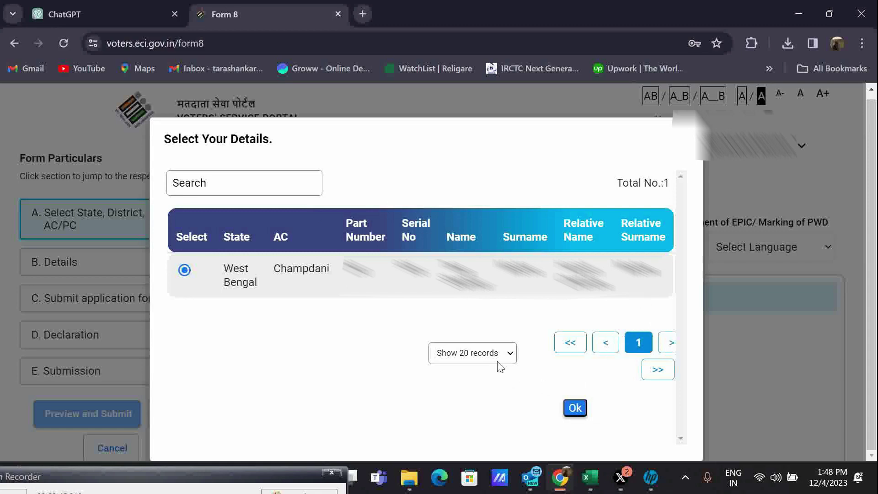
pyautogui.click(579, 411)
pyautogui.click(580, 407)
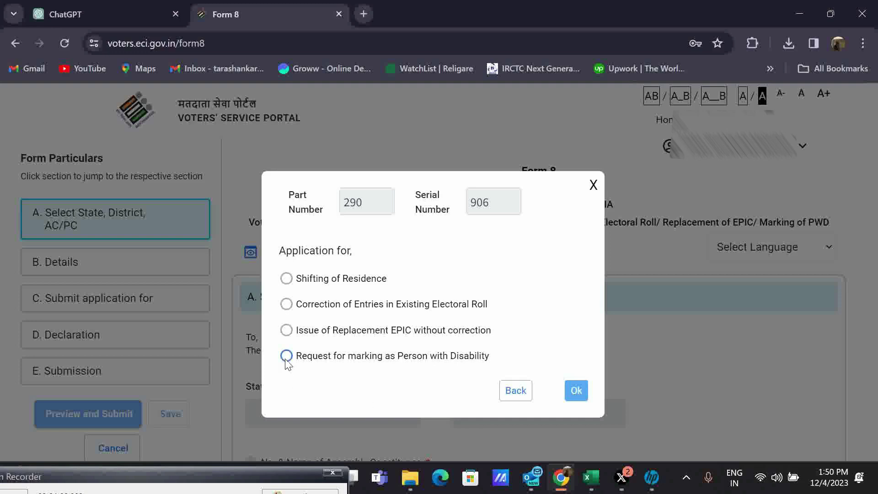
# Set the application type to Shifting of Residence within the Assembly Constituency and confirm it
pyautogui.click(286, 278)
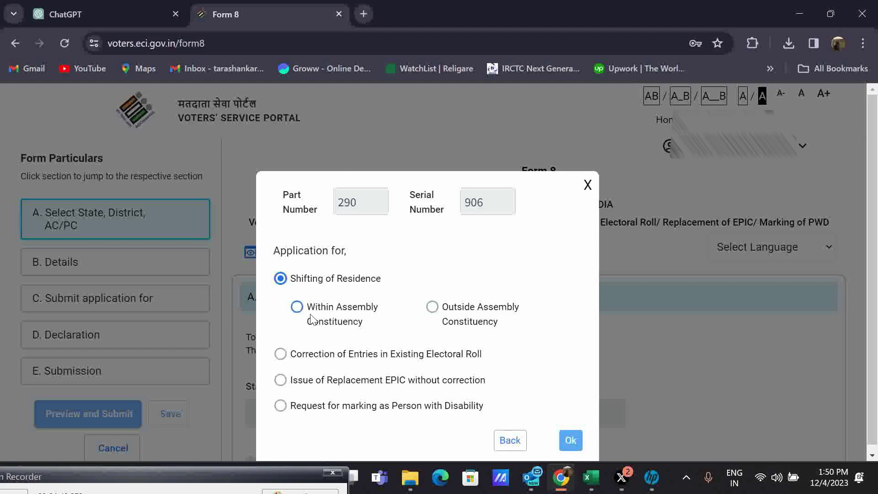
pyautogui.click(297, 307)
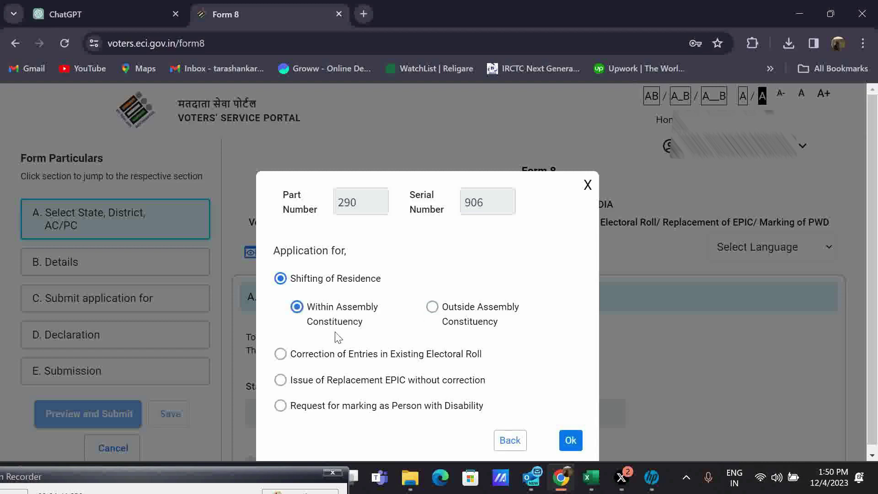
pyautogui.click(570, 440)
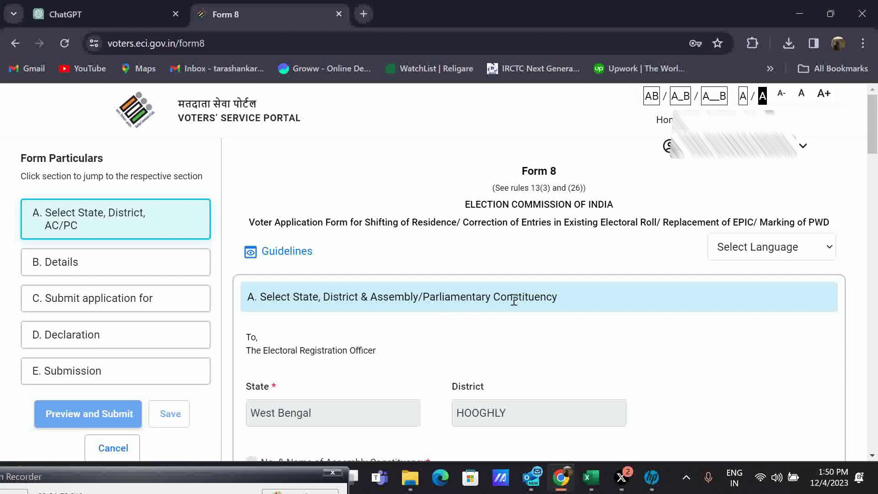
# Review the state, district and constituency section, and continue past the Details section to section C
pyautogui.scroll(-1, 549, 293)
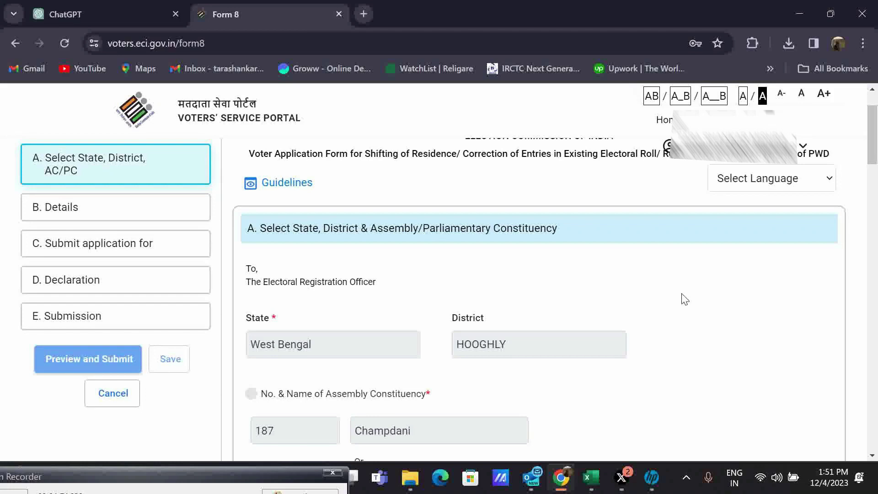
pyautogui.scroll(-1, 672, 297)
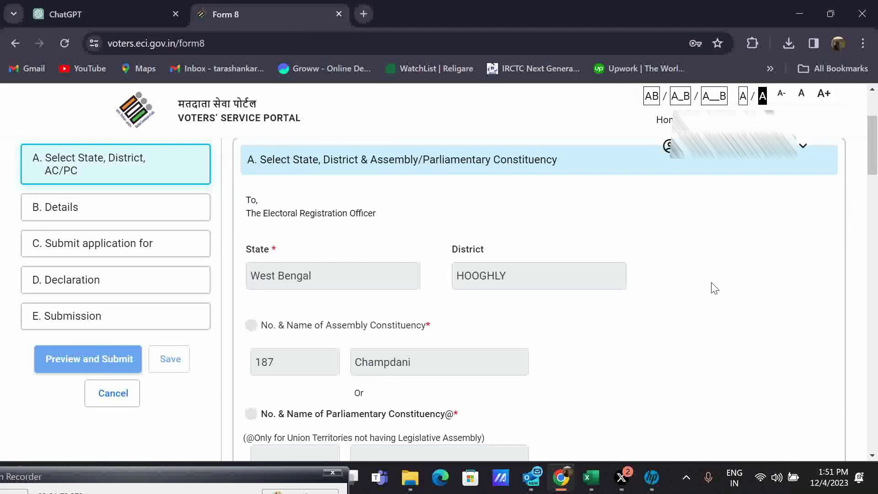
pyautogui.scroll(-2, 715, 289)
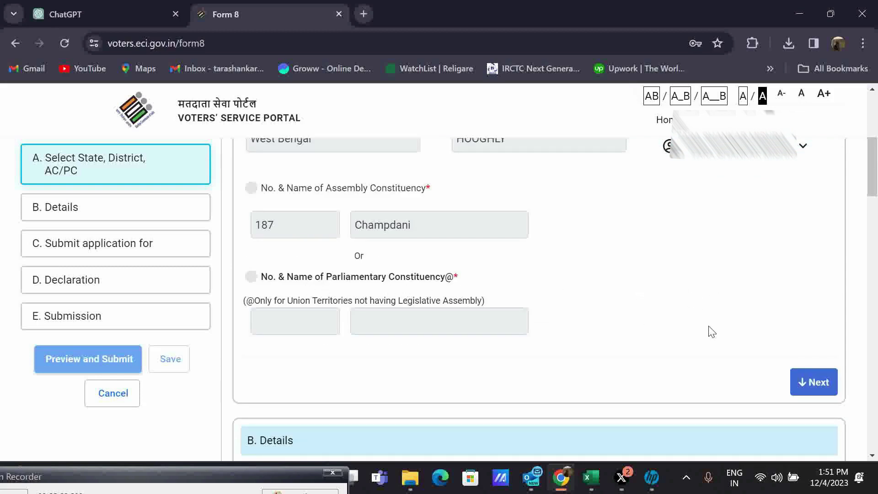
pyautogui.scroll(1, 710, 332)
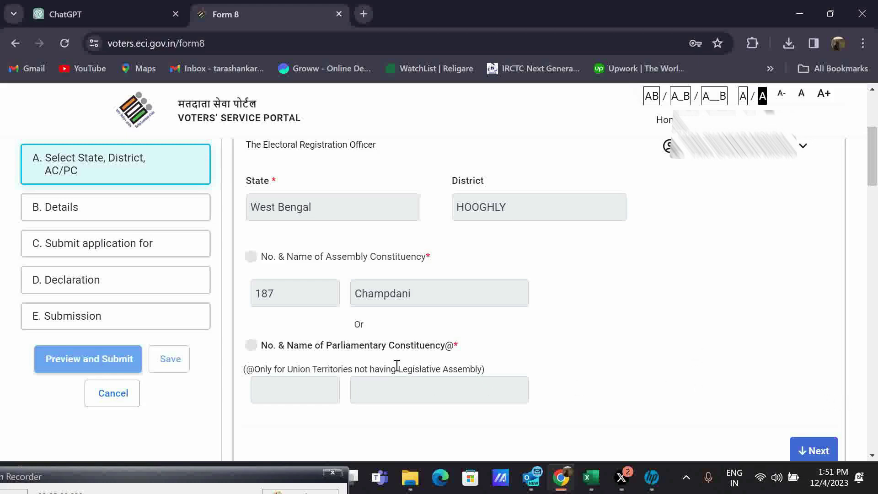
pyautogui.scroll(-1, 763, 372)
pyautogui.click(814, 386)
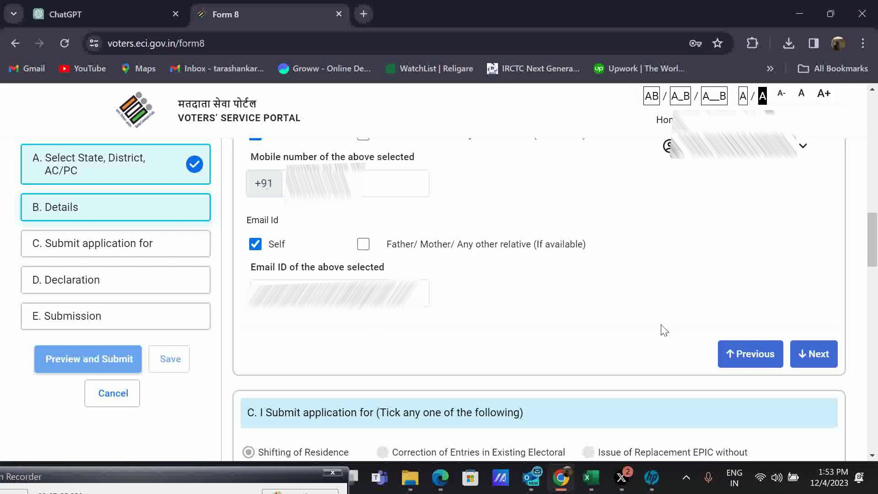
pyautogui.click(817, 357)
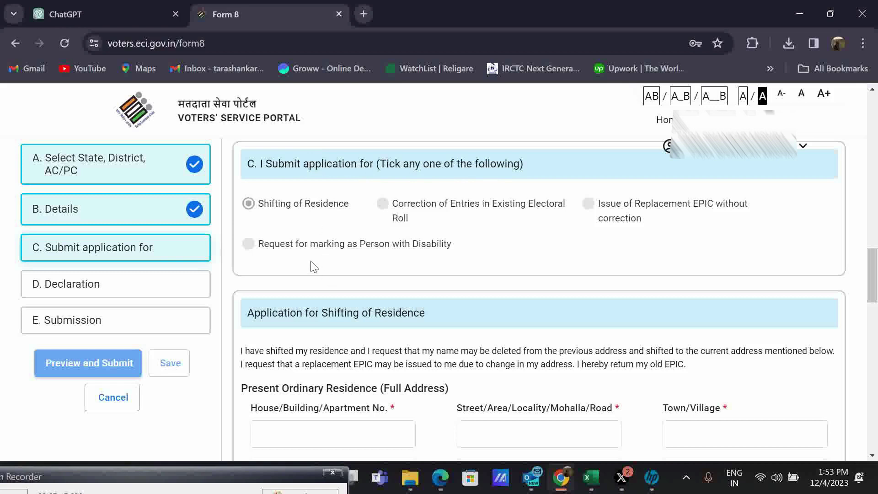
# Examine the present residence address fields and the list of accepted address proof documents
pyautogui.scroll(-1, 452, 300)
pyautogui.scroll(-1, 459, 300)
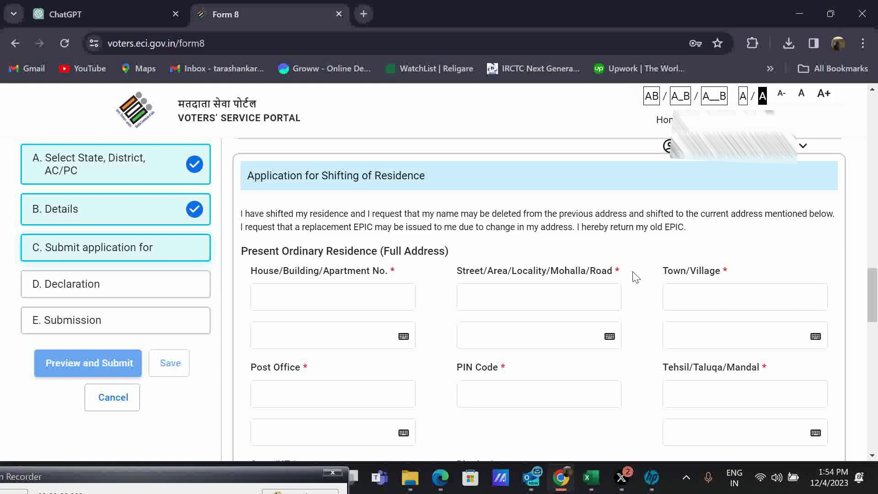
pyautogui.scroll(-3, 635, 277)
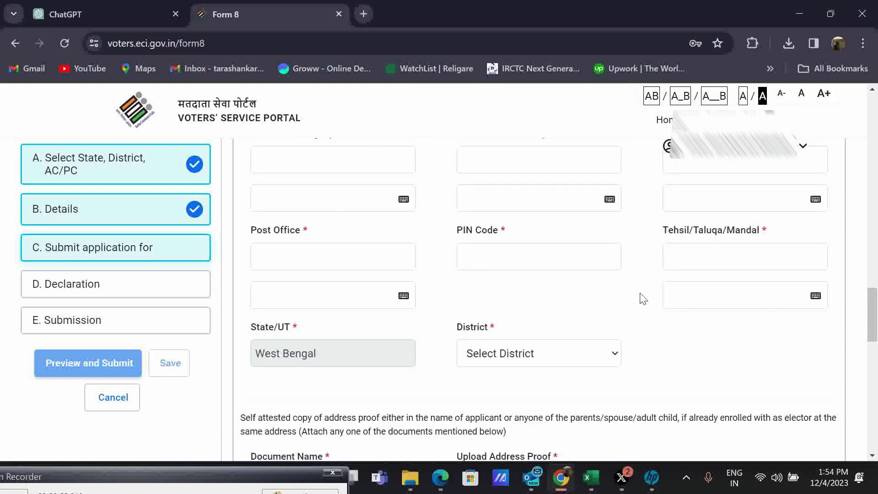
pyautogui.scroll(-2, 641, 309)
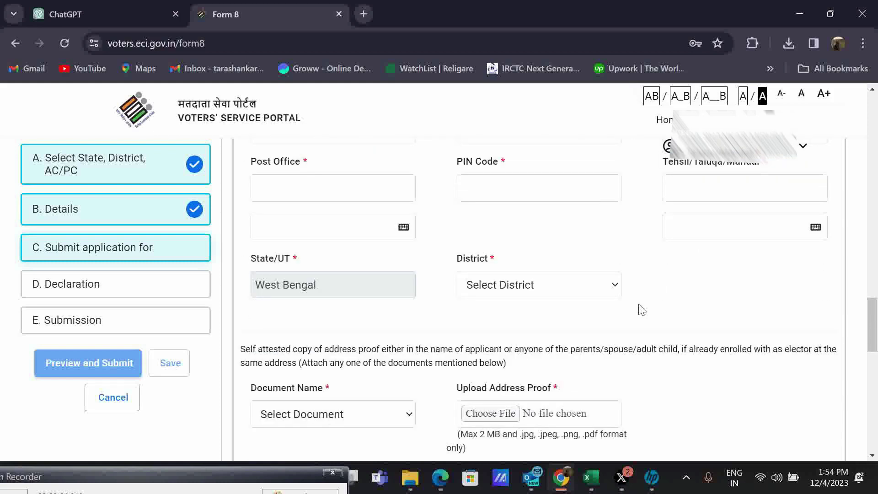
pyautogui.scroll(-2, 641, 310)
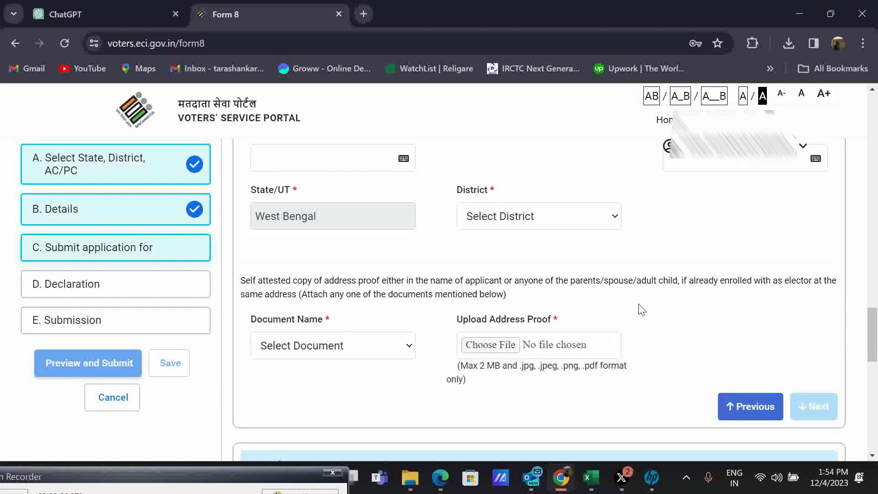
pyautogui.scroll(-2, 641, 310)
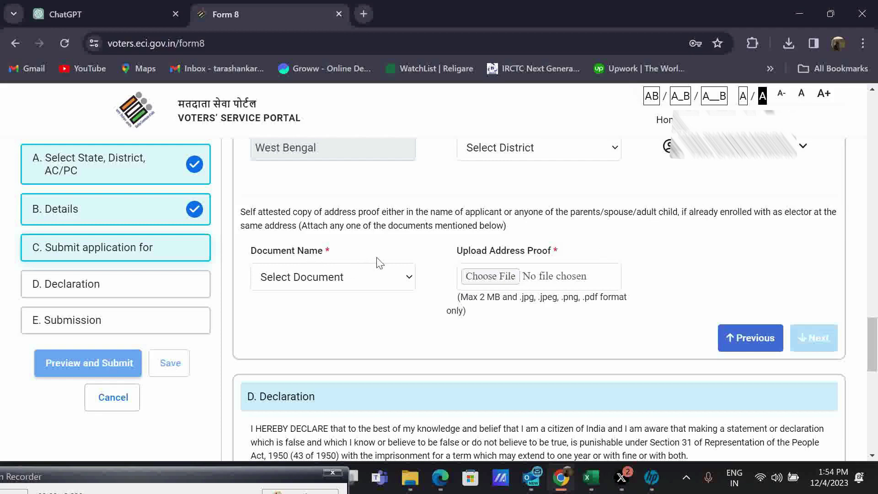
pyautogui.click(371, 279)
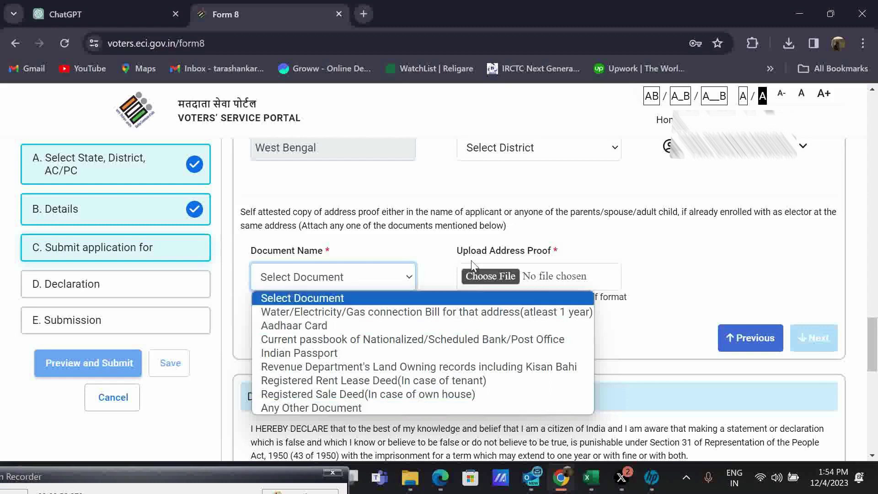
pyautogui.click(672, 309)
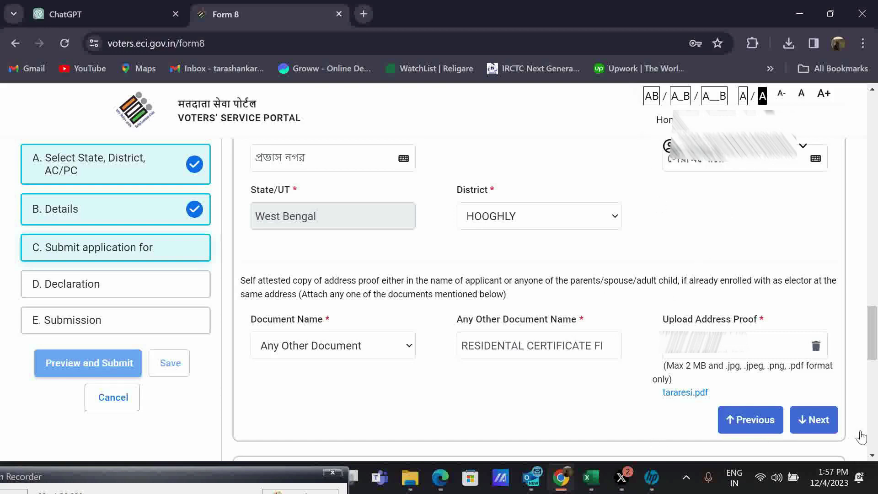
# Continue to the Declaration, enter SERAMPORE as the place and proceed to the Submission section
pyautogui.click(823, 420)
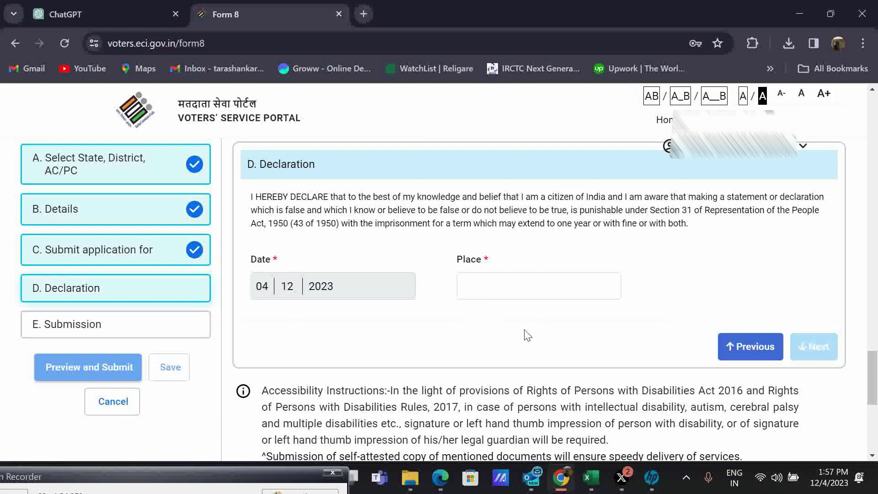
pyautogui.click(525, 285)
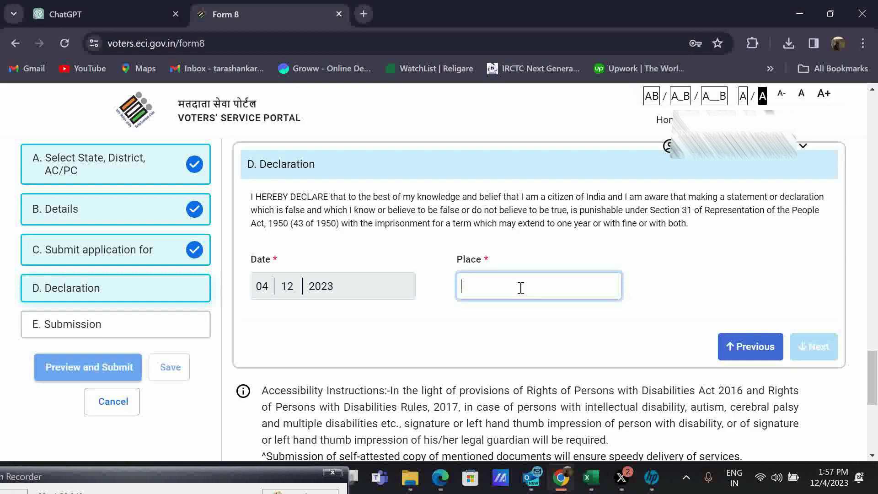
pyautogui.write('SERAMPORE')
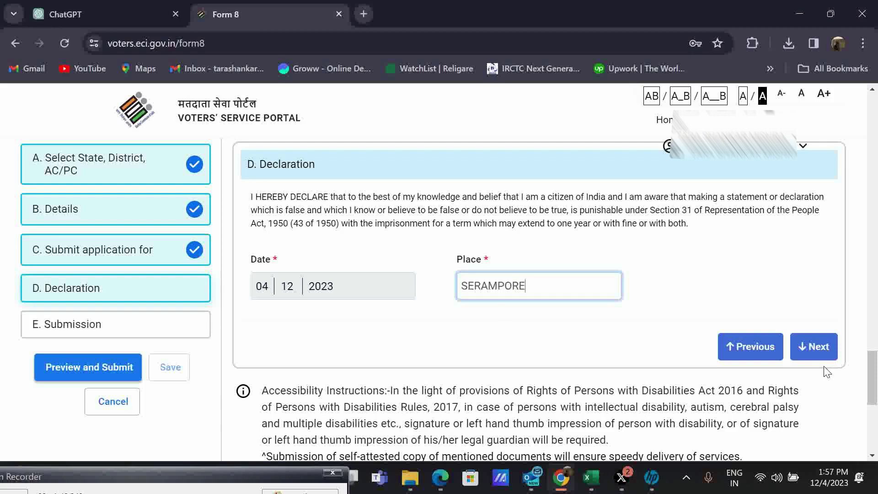
pyautogui.click(818, 349)
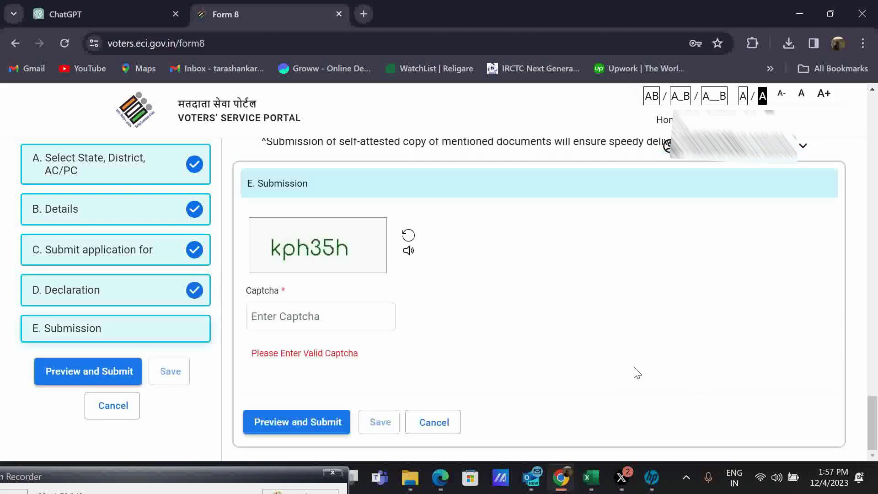
# Try to preview the application by filling in the displayed captcha code
pyautogui.click(338, 316)
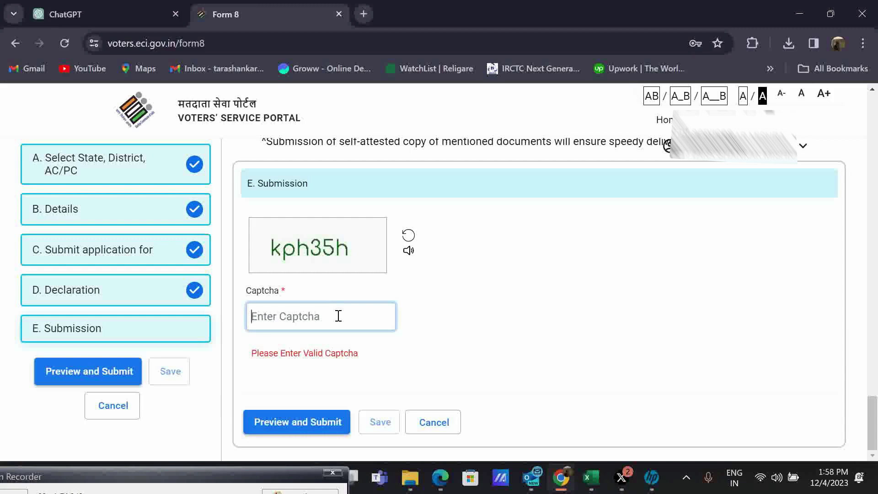
pyautogui.write('k')
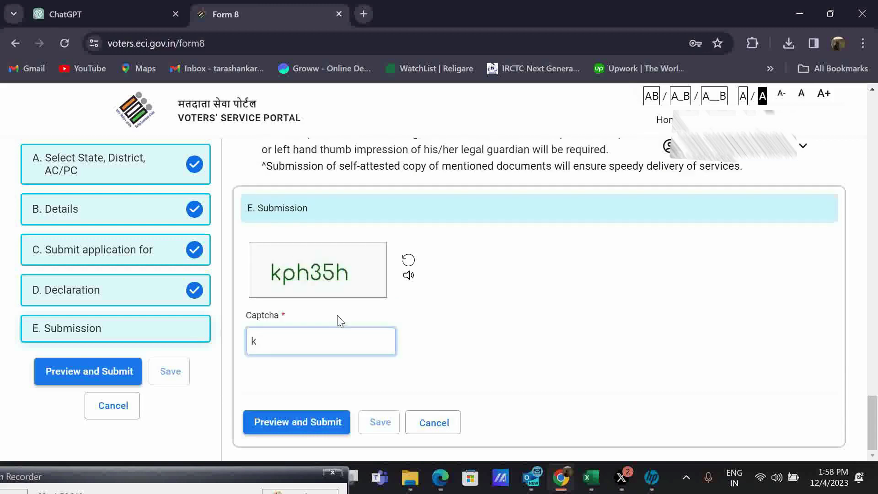
pyautogui.write('ph35h')
pyautogui.click(319, 430)
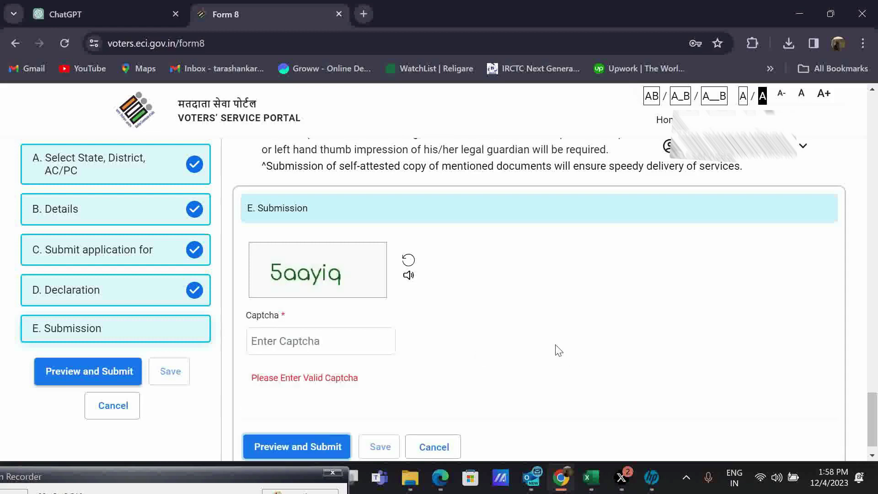
# Fill in the refreshed captcha code and open the preview of the completed Form 8
pyautogui.click(315, 338)
pyautogui.write('5')
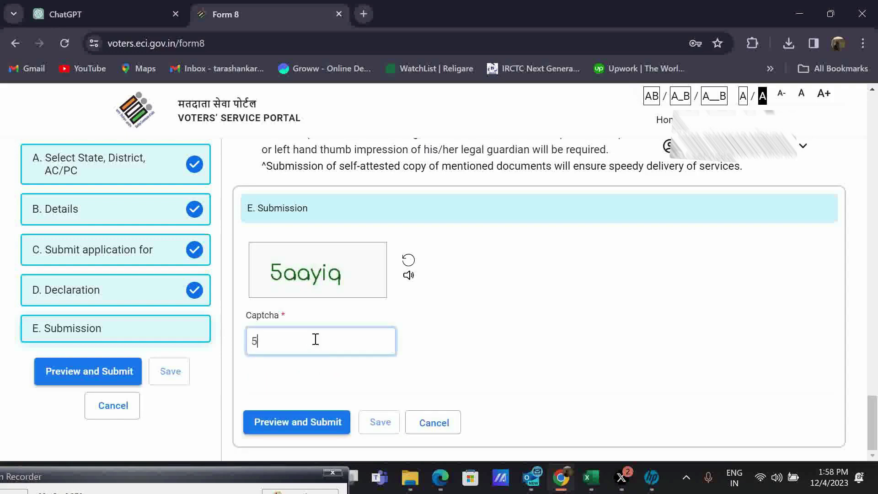
pyautogui.write('aayiq')
pyautogui.click(302, 419)
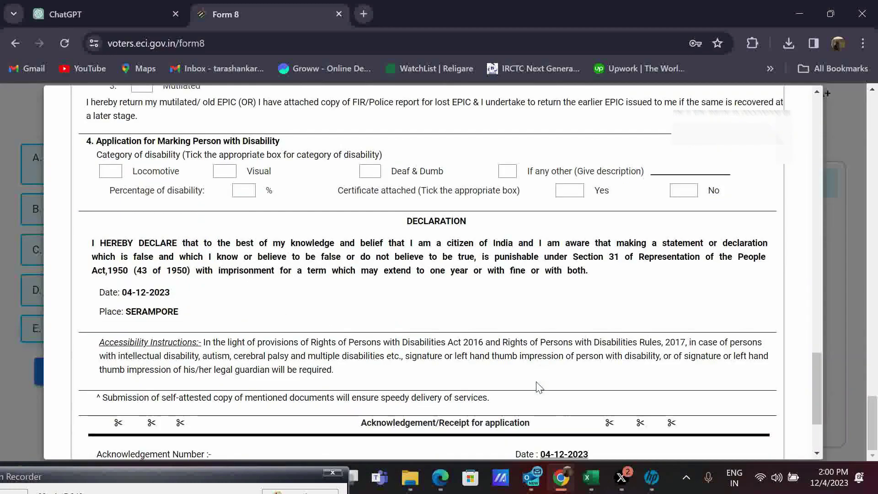
# Go through the form preview to its end, submit Form 8 and confirm the submission
pyautogui.scroll(-5, 540, 384)
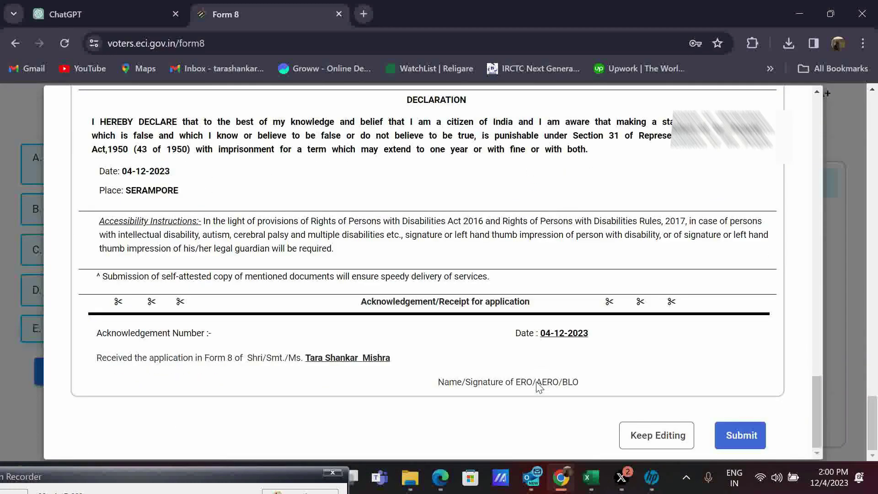
pyautogui.click(726, 437)
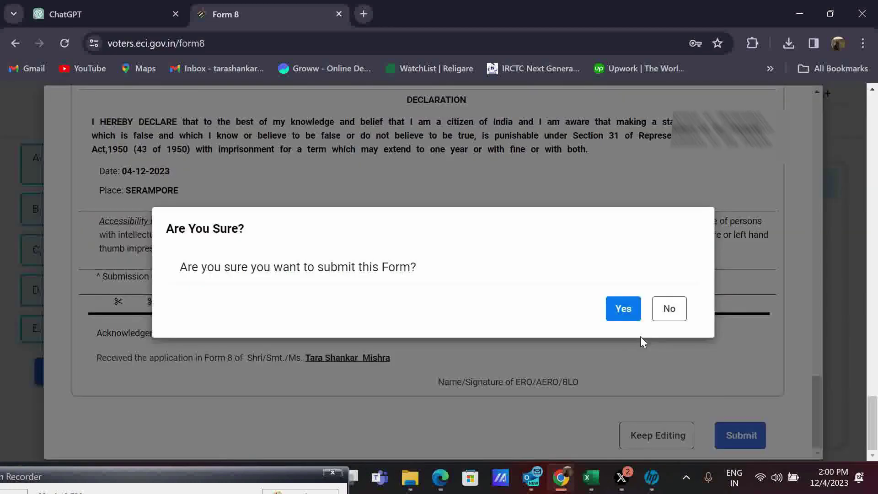
pyautogui.click(619, 314)
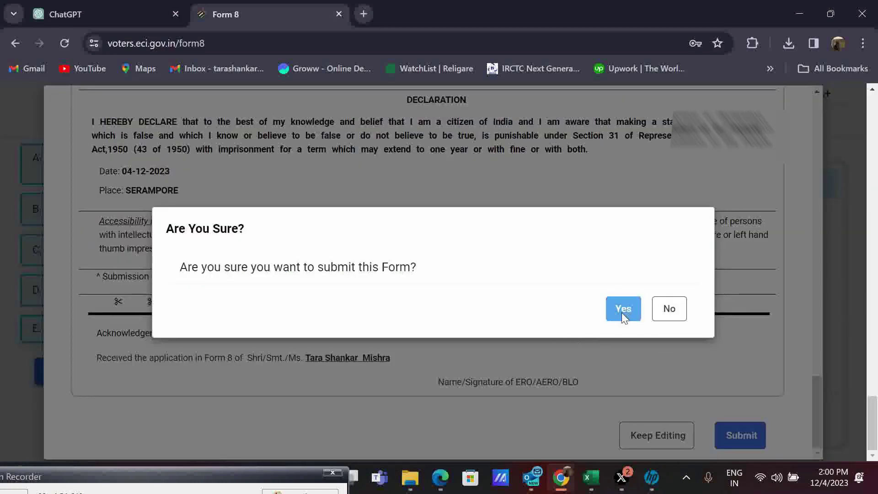